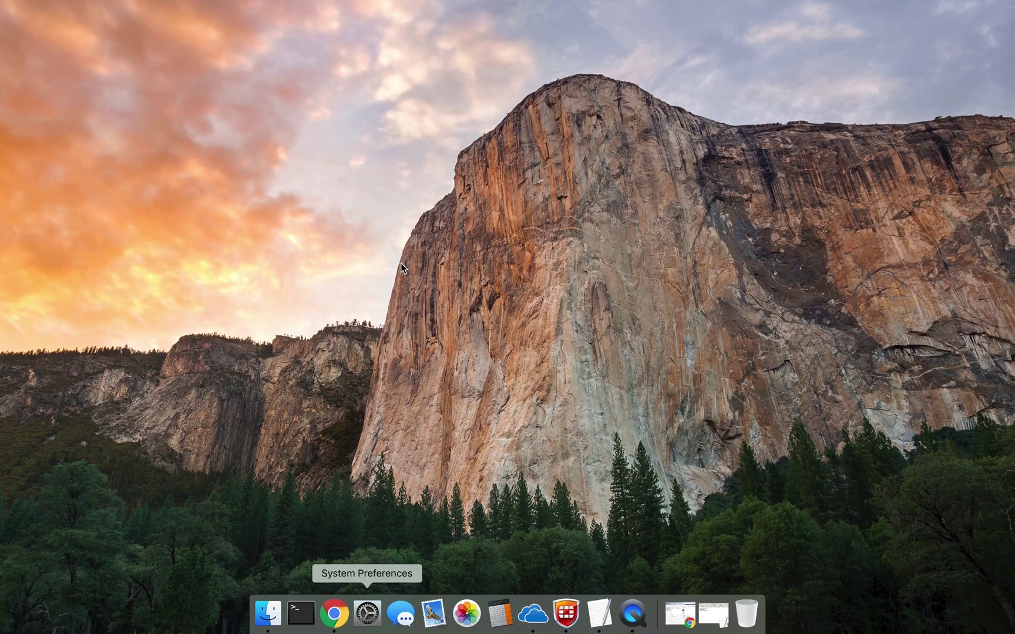
Check the prerequisites notes, then return to the printer's Web Image Monitor page.
click(713, 614)
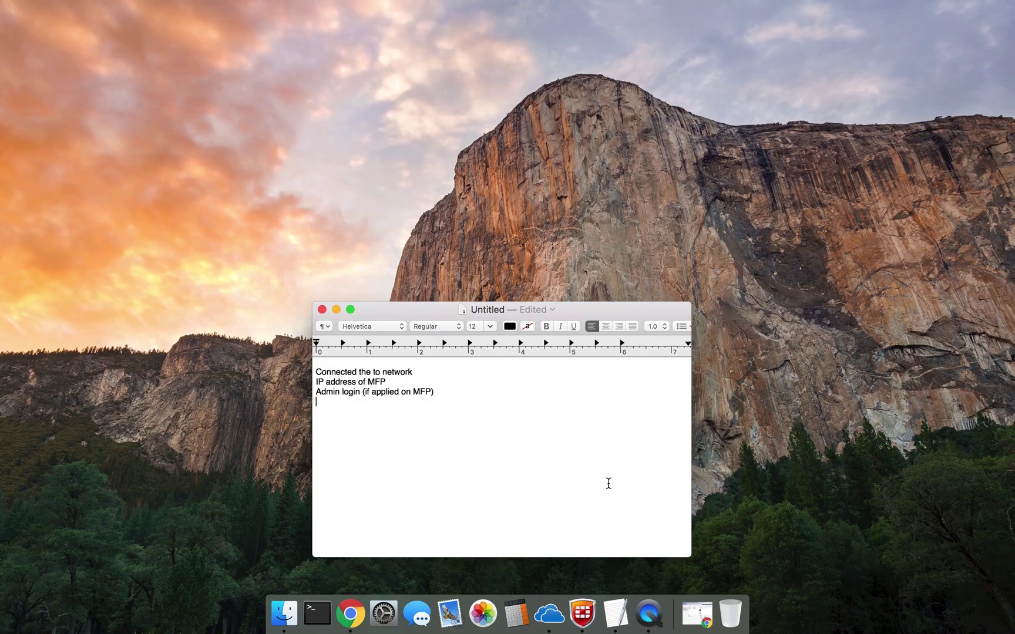
click(336, 309)
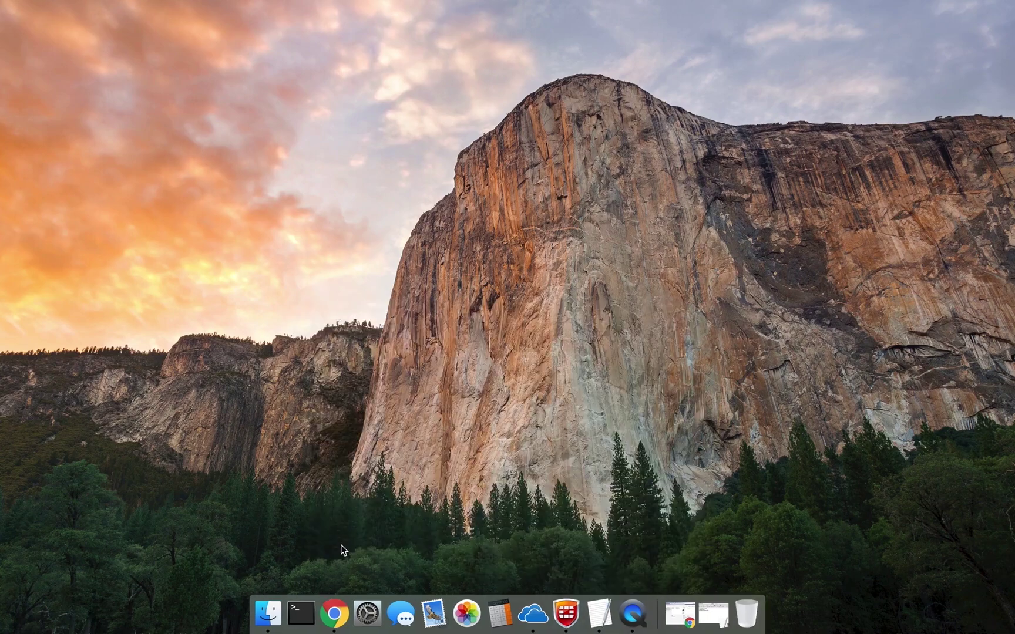
click(334, 613)
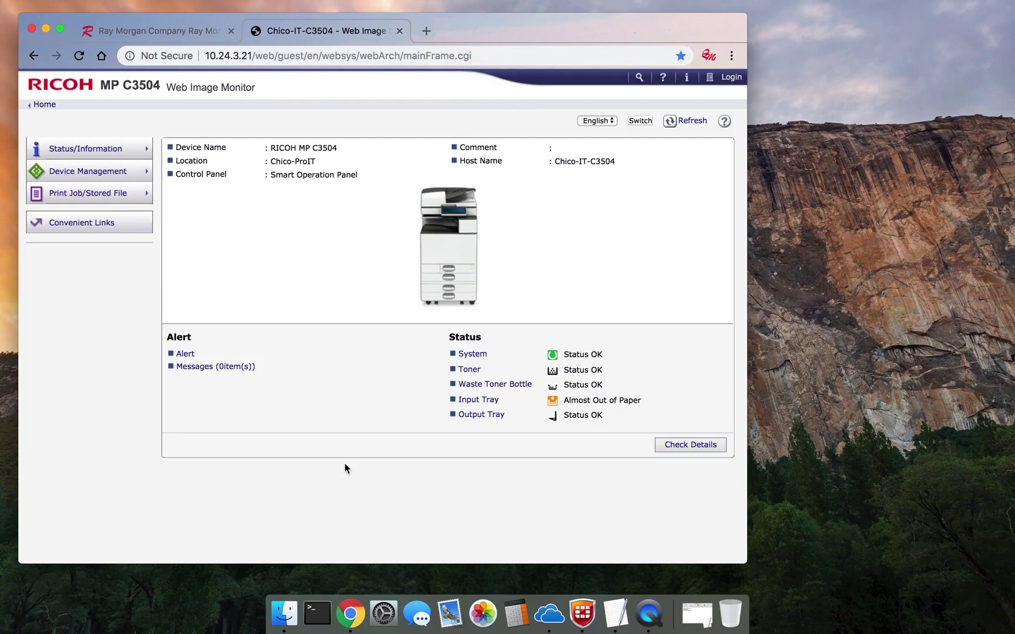
Log in with the administrator user name and password, then open Device Management > Configuration.
click(731, 77)
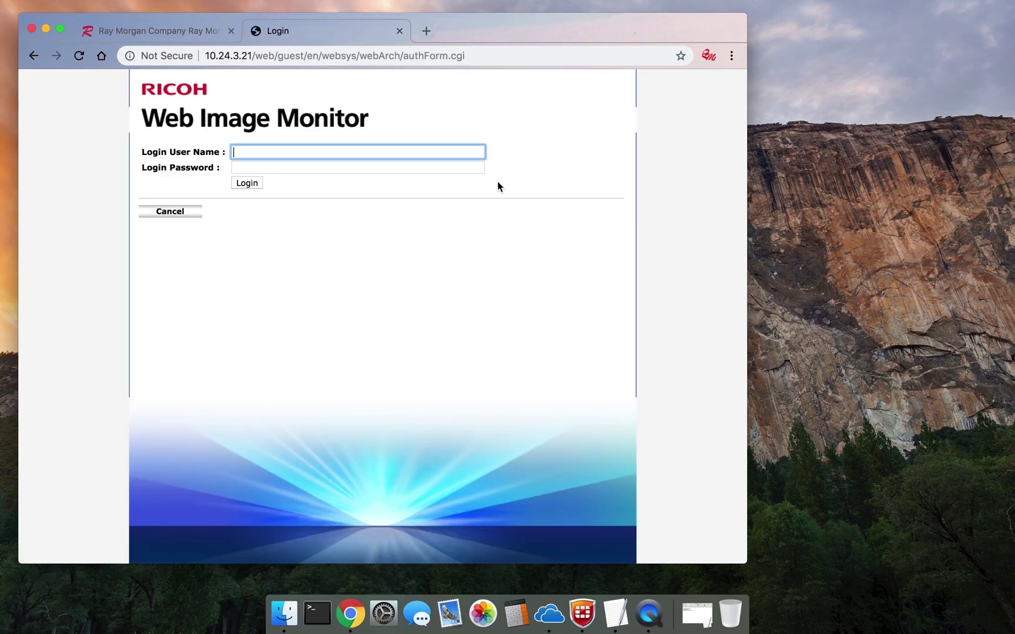
text(admin)
key(Tab)
text(admin)
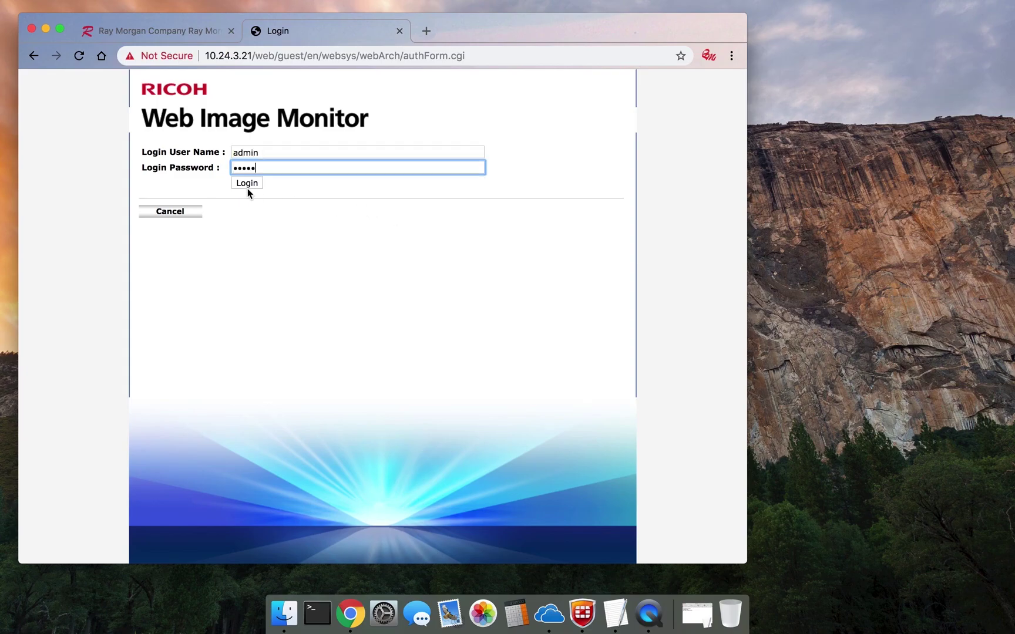
click(246, 183)
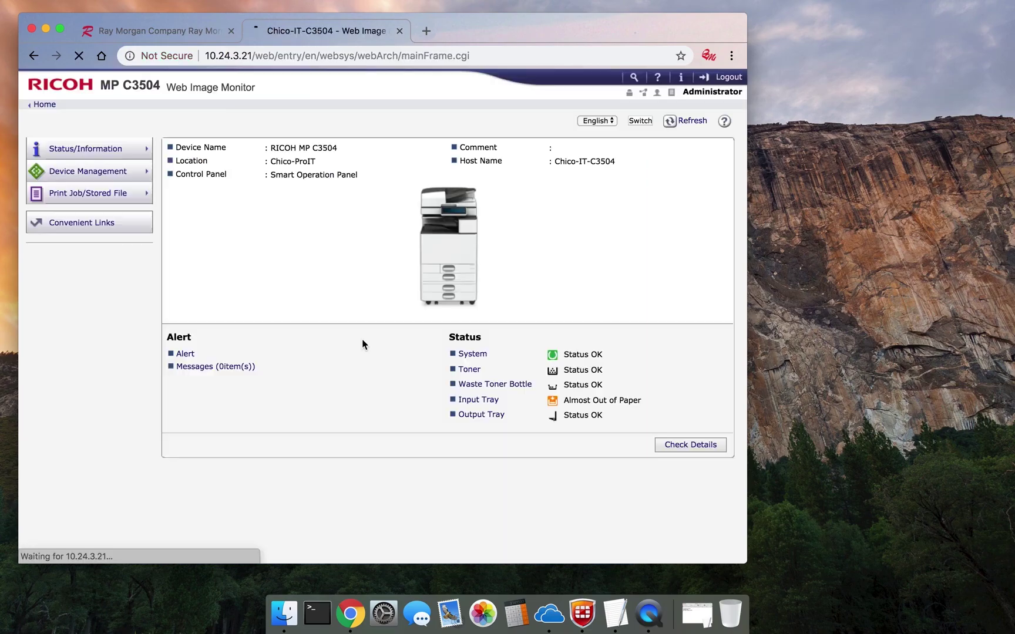
mouse_move(97, 175)
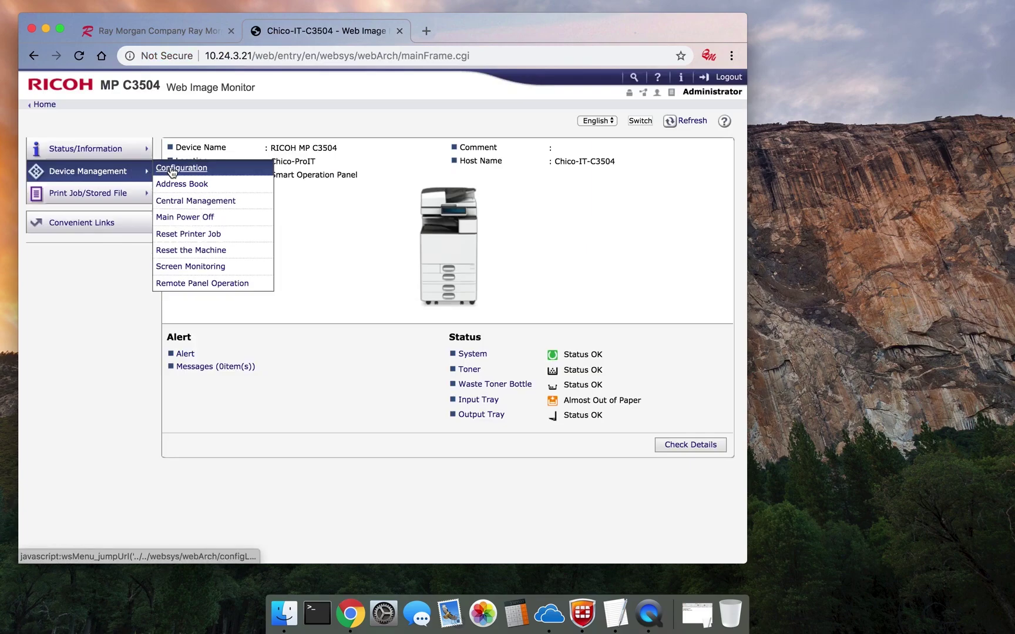
click(172, 169)
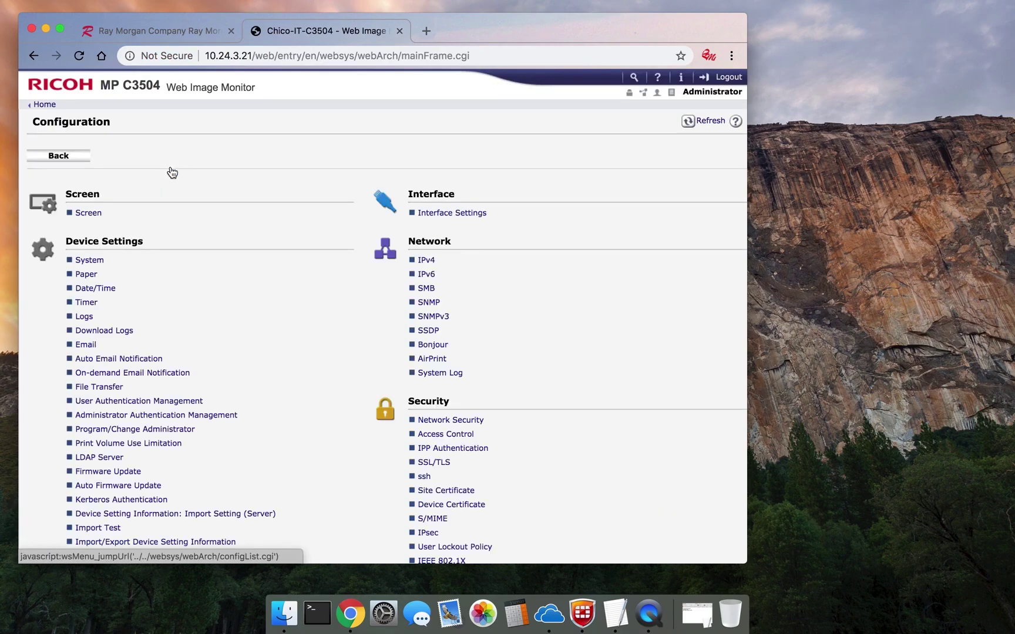
Change User Authentication Management to User Code and submit it with OK.
click(164, 406)
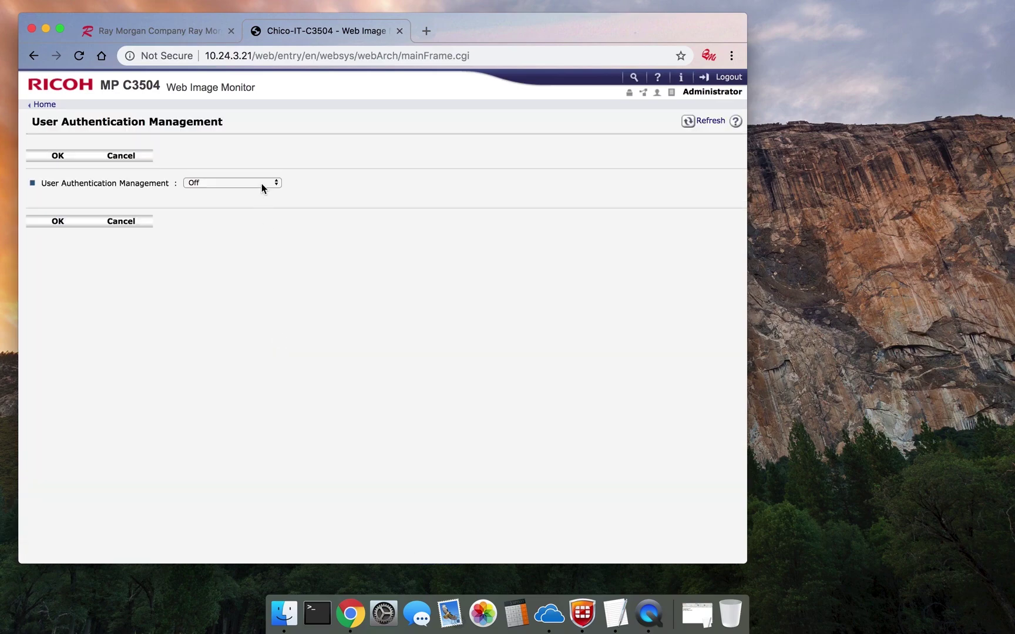
click(262, 183)
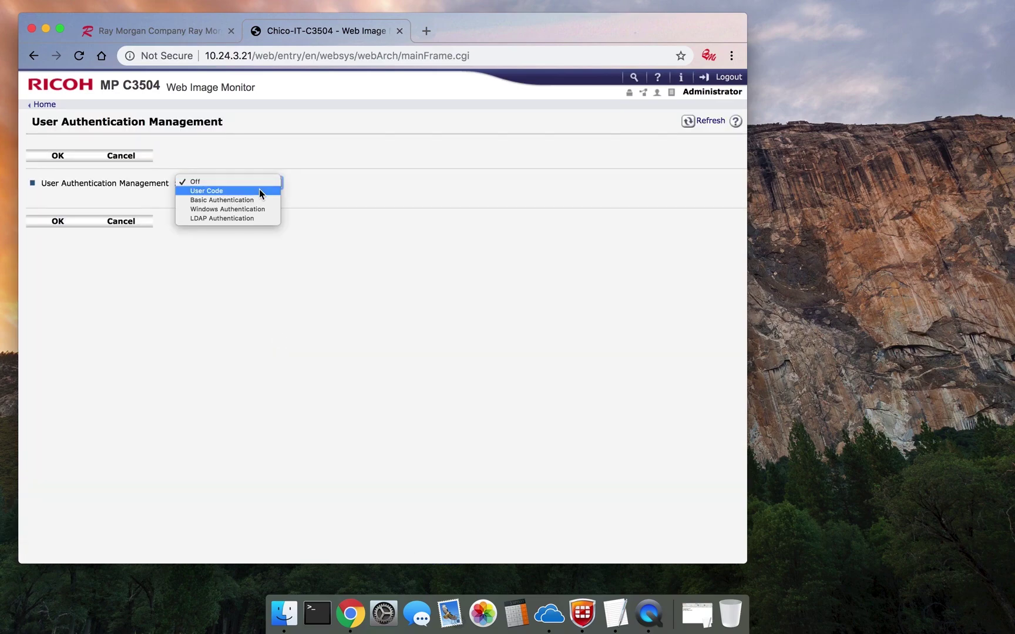
click(259, 191)
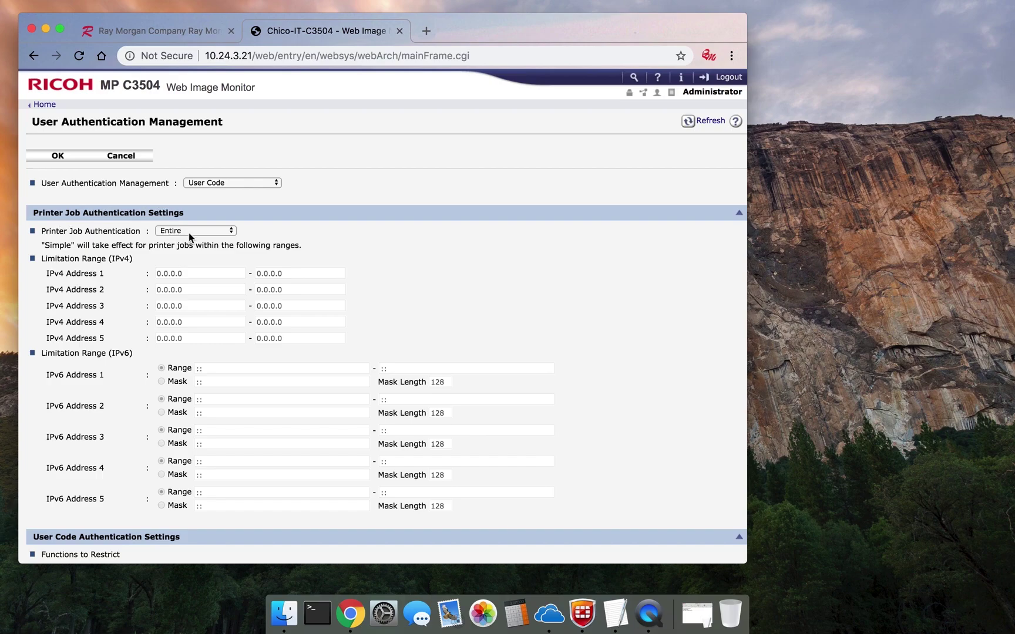
scroll(254, 408, down, 3)
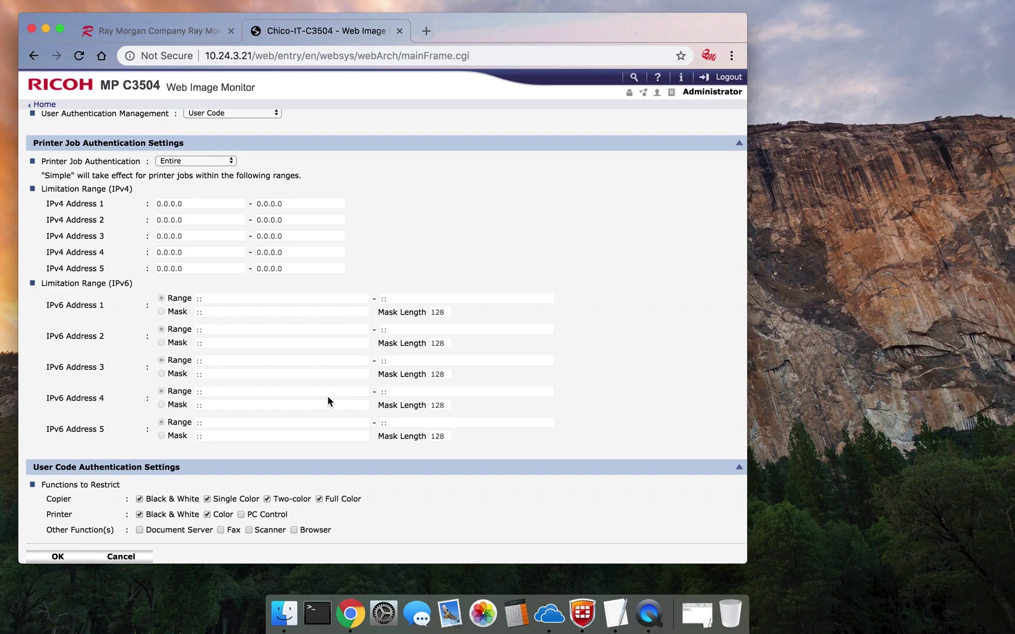
scroll(303, 411, up, 5)
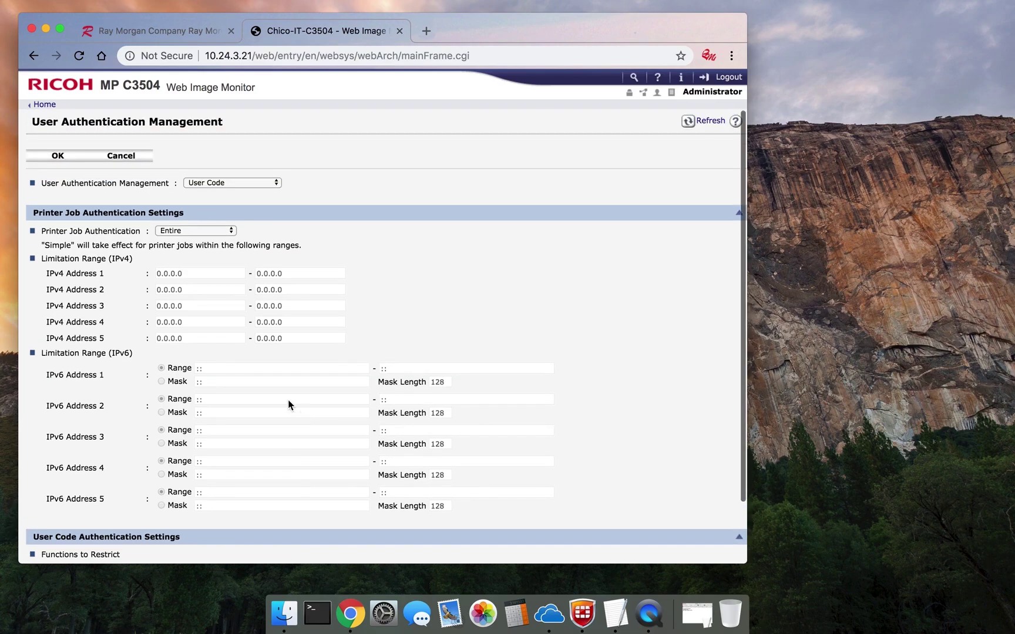
click(51, 156)
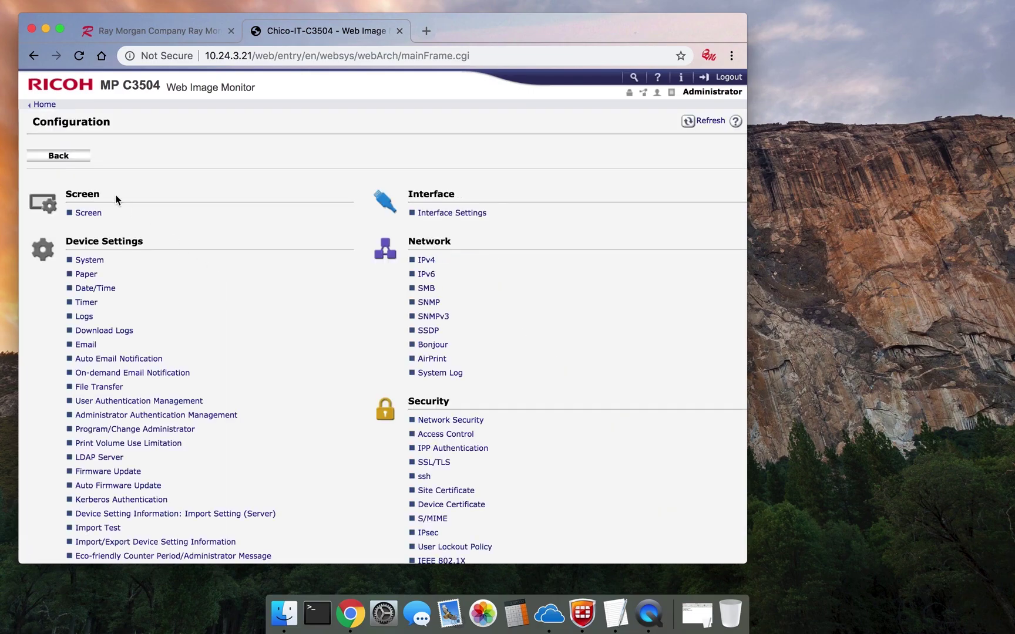
Go to the Address Book in Detail Input mode and start a new Add User entry.
click(58, 157)
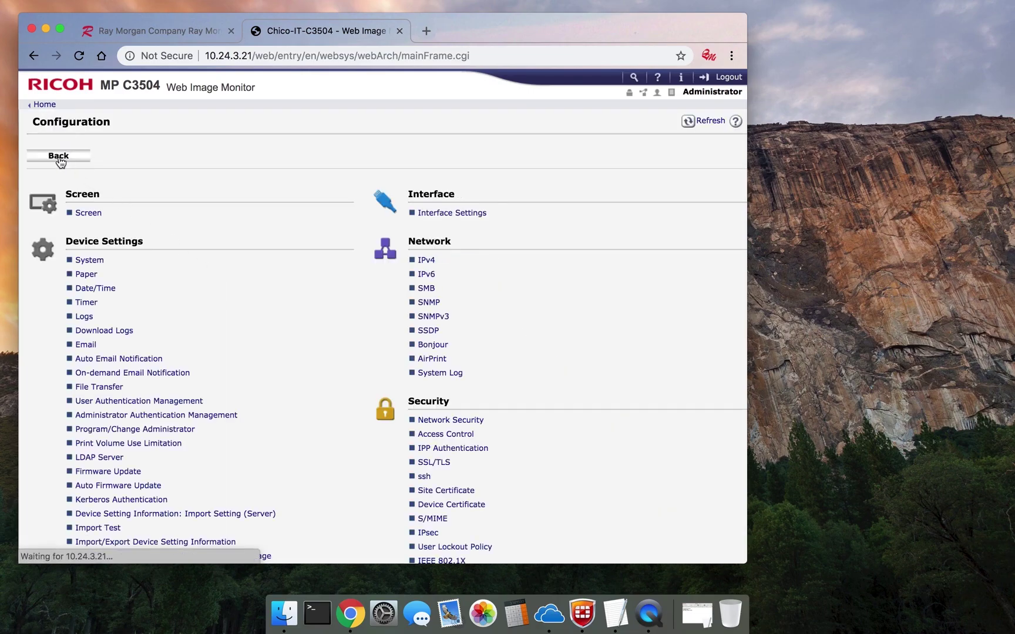
mouse_move(108, 175)
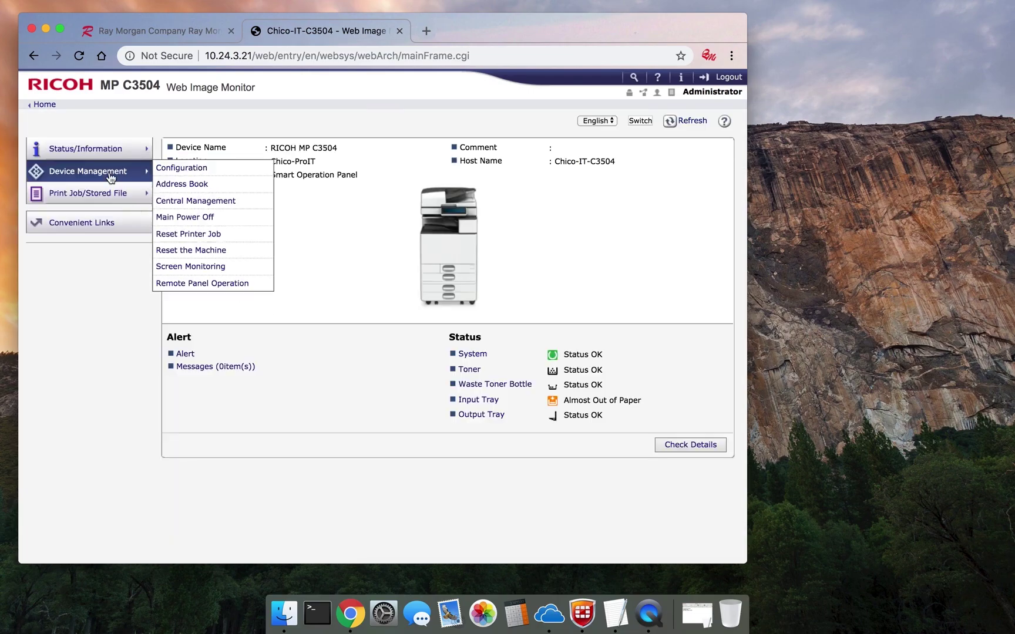
click(192, 187)
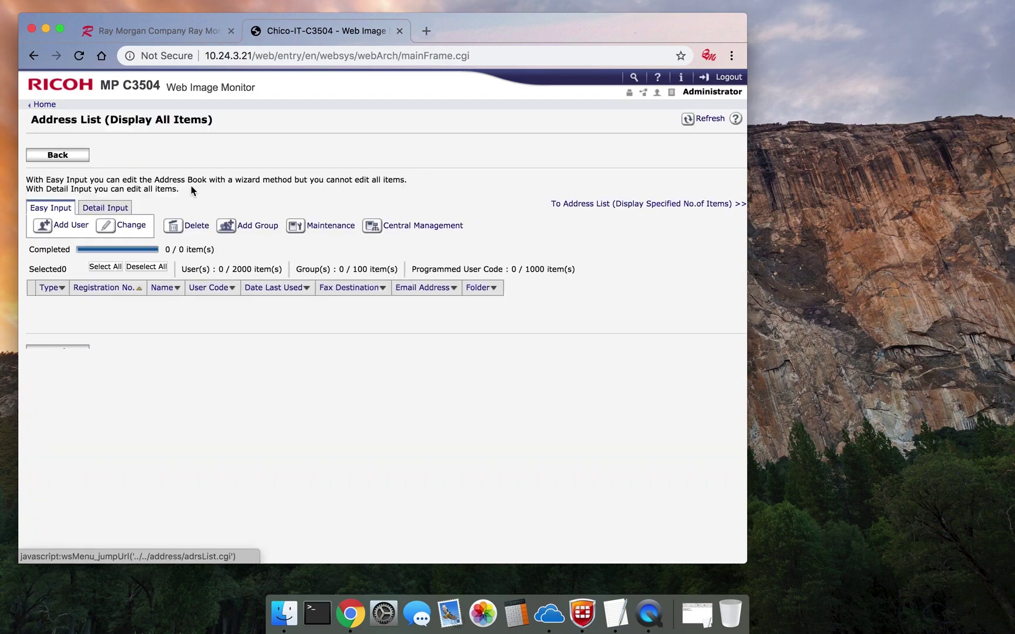
click(120, 208)
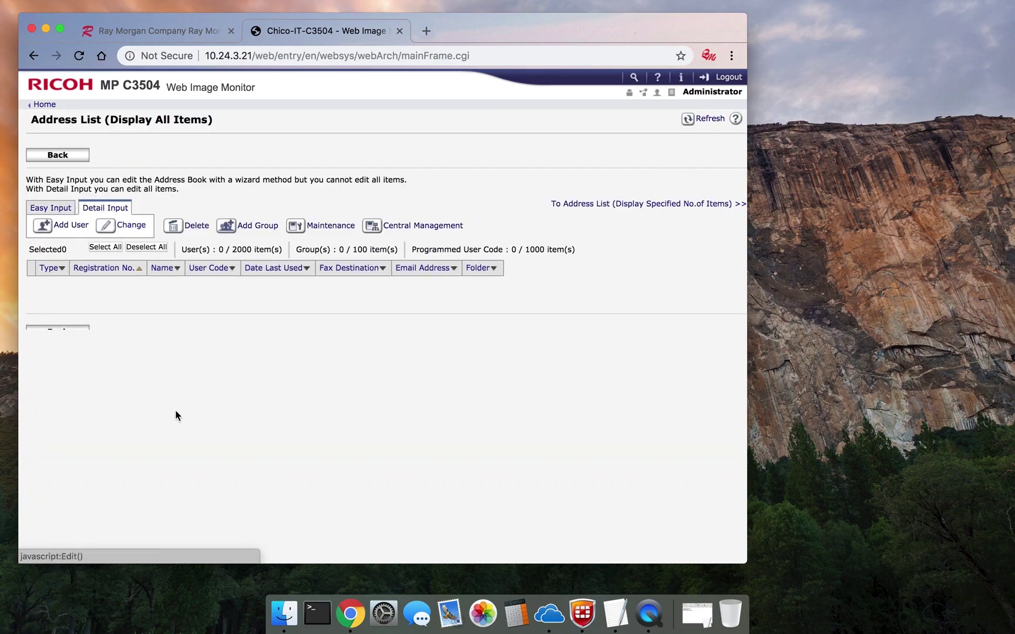
click(67, 226)
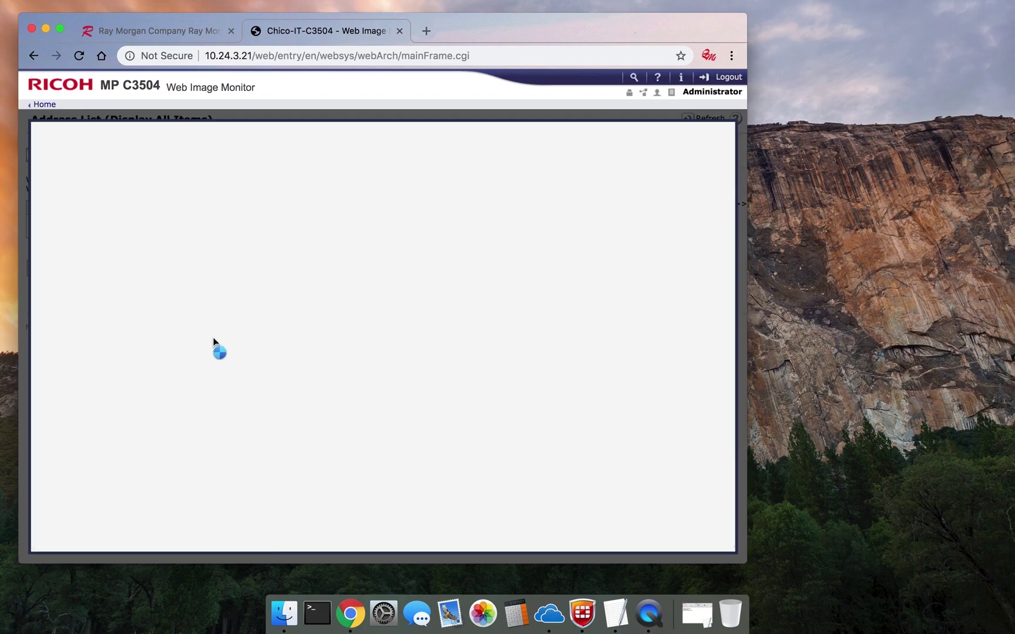
click(209, 219)
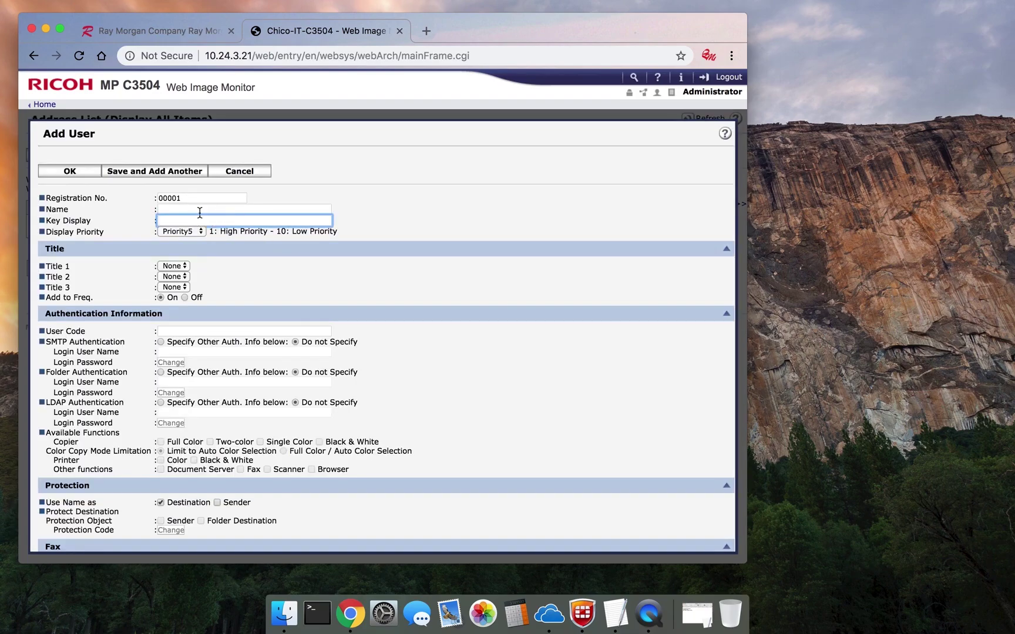
Enter the first user's full name and a four-digit user code.
click(199, 210)
text(Jon)
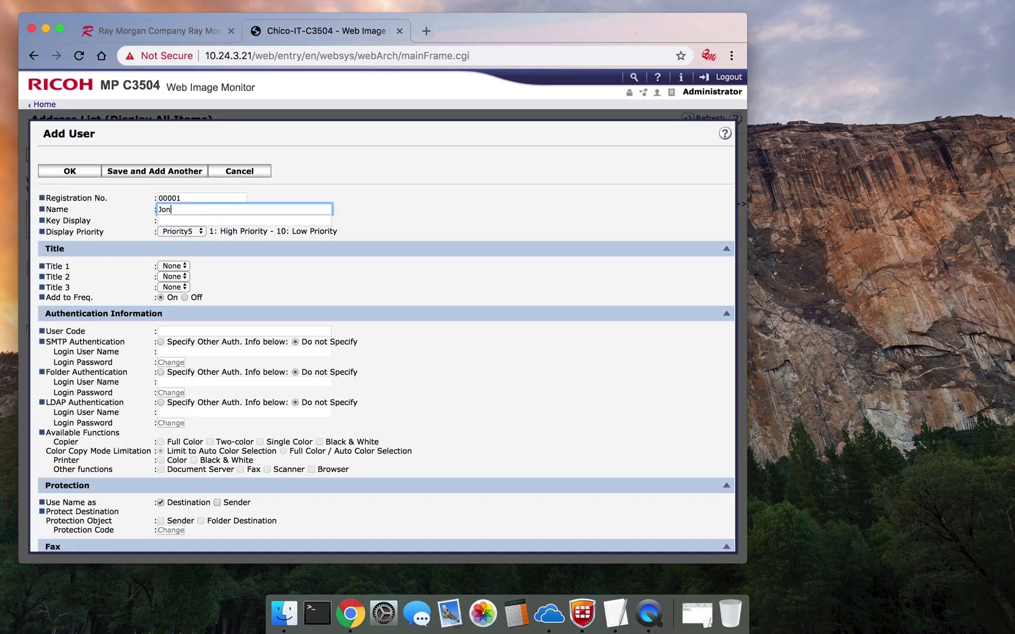
text( Smith)
click(179, 223)
text(Jon Smith)
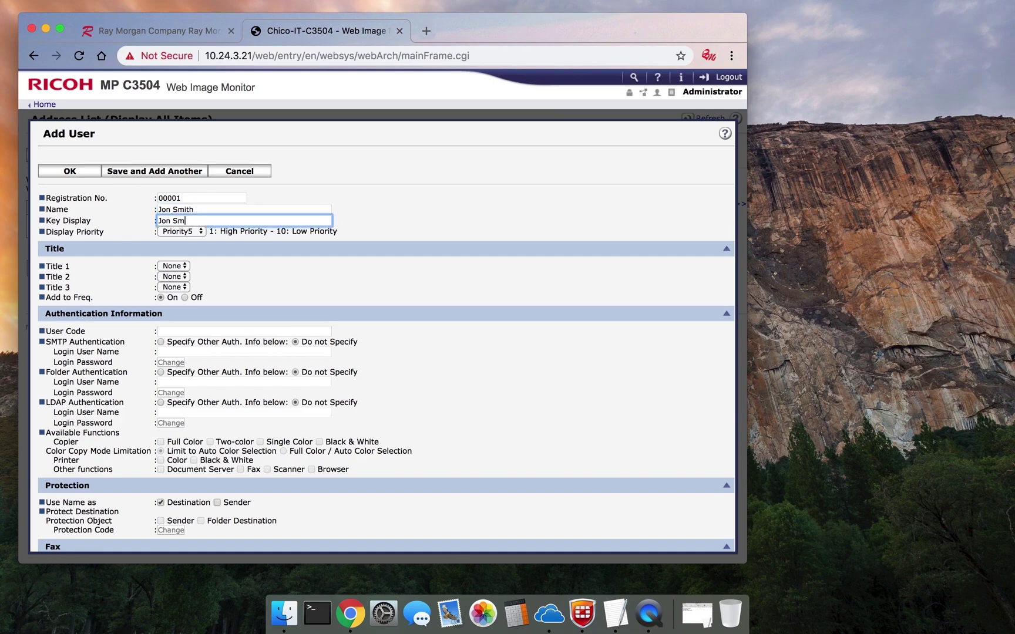
click(193, 331)
text(1234)
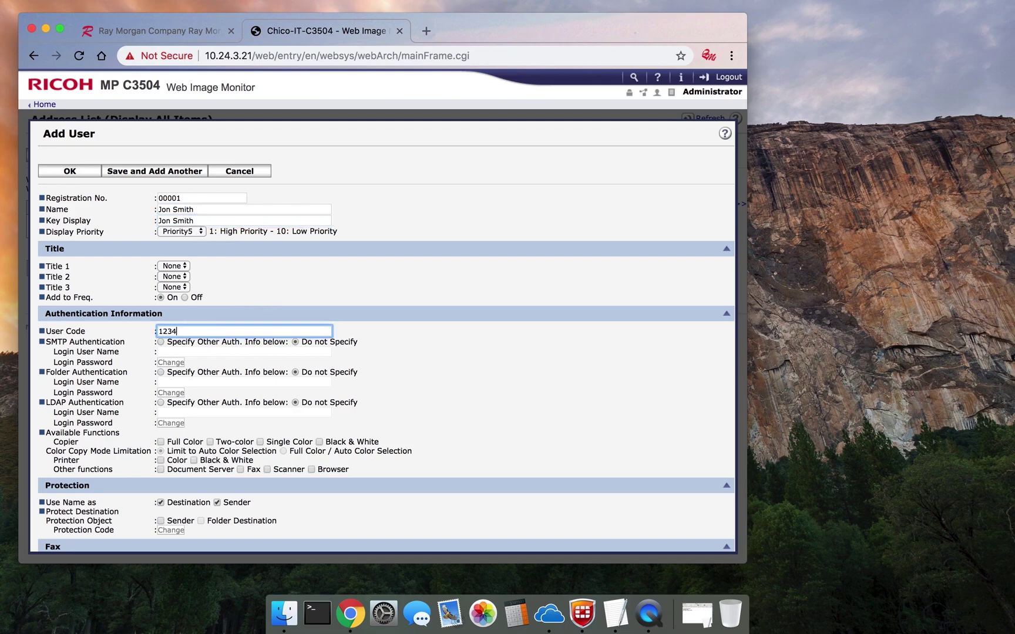
scroll(277, 412, down, 4)
scroll(277, 412, down, 2)
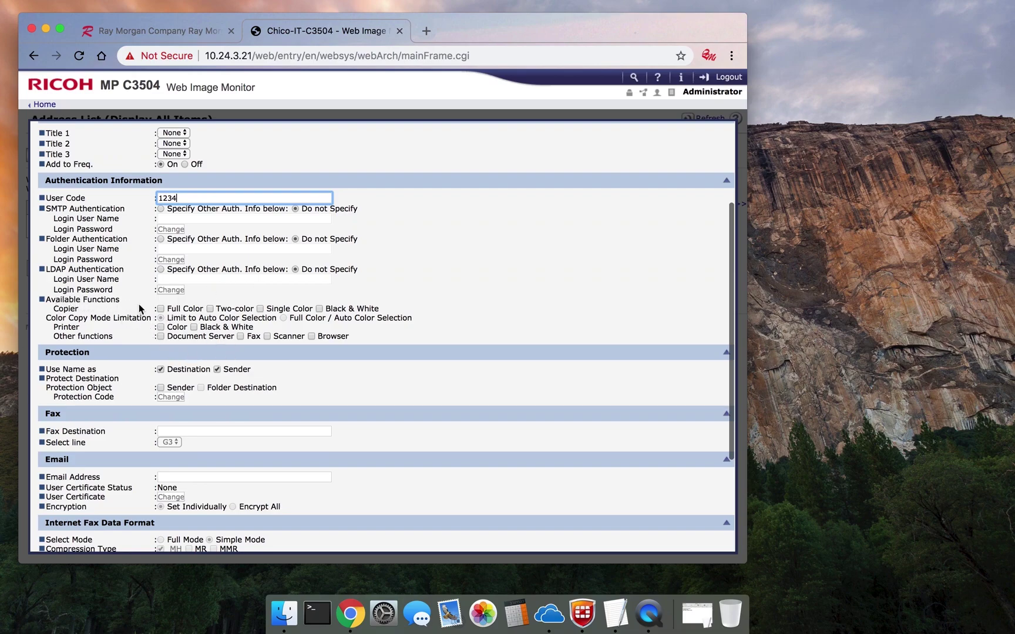
Limit Copier and Printer permissions to Black & White only and save the user.
click(160, 309)
click(212, 311)
click(261, 310)
click(161, 309)
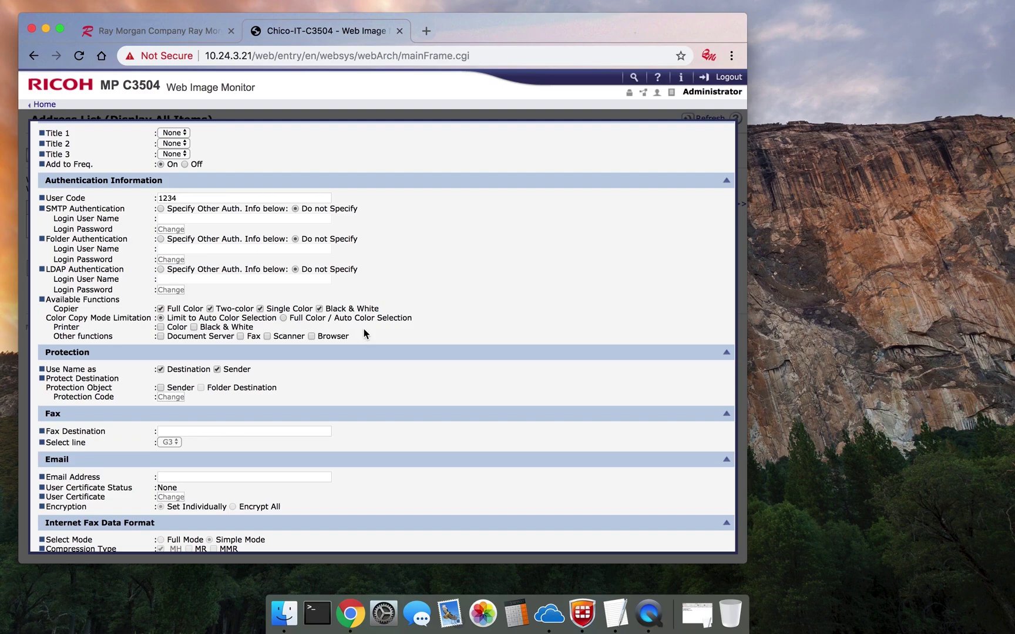
click(319, 309)
click(319, 309)
click(161, 309)
click(161, 327)
click(160, 328)
click(261, 311)
scroll(353, 302, up, 5)
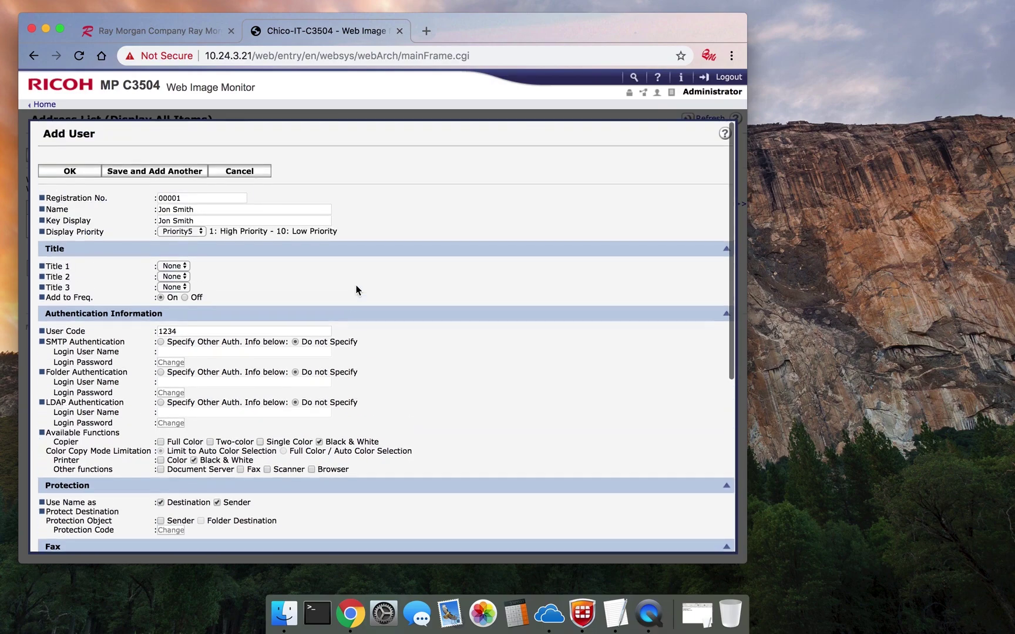
click(70, 171)
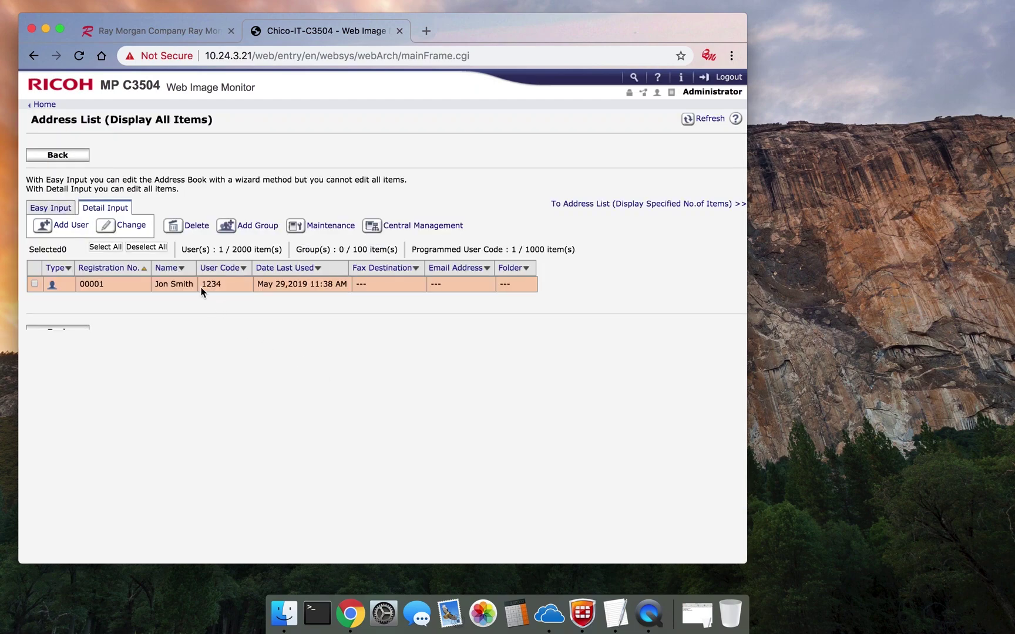
Start a second user, entering the user's full name as name and key display, plus a four-digit user code.
click(66, 226)
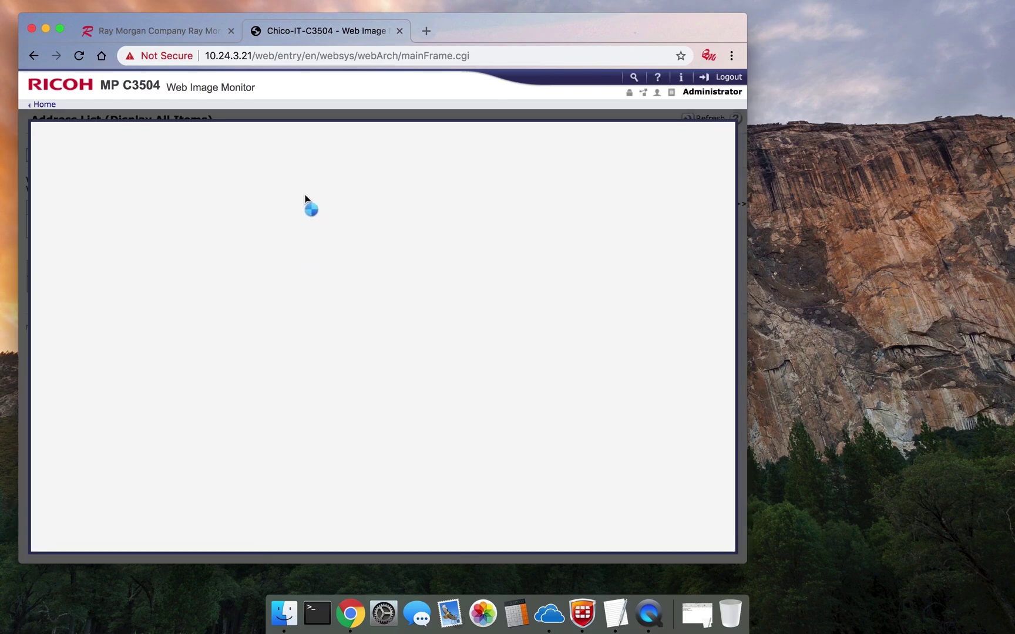
click(218, 209)
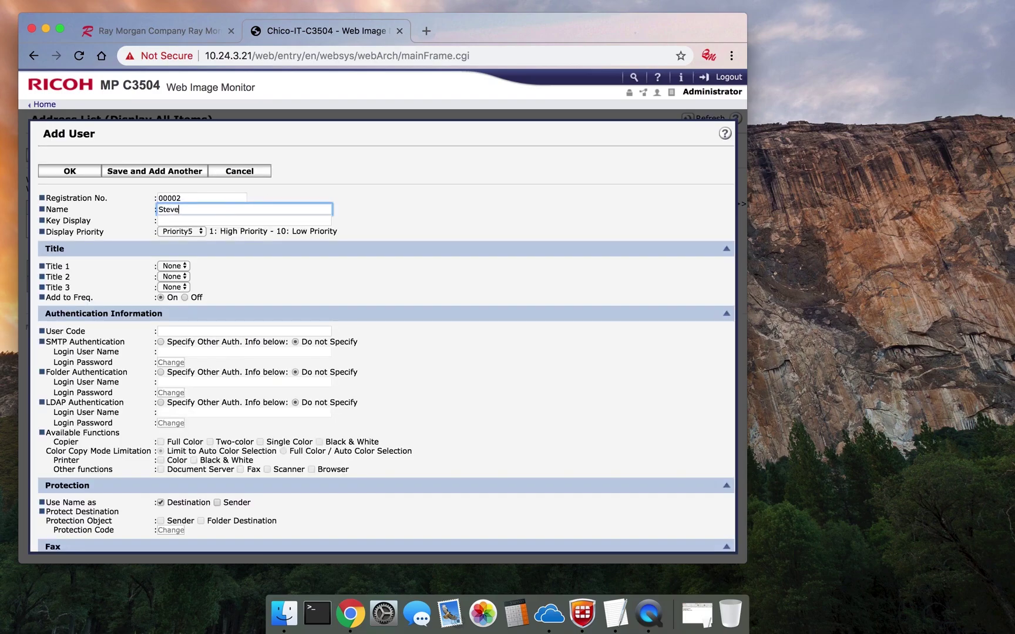
key(Tab)
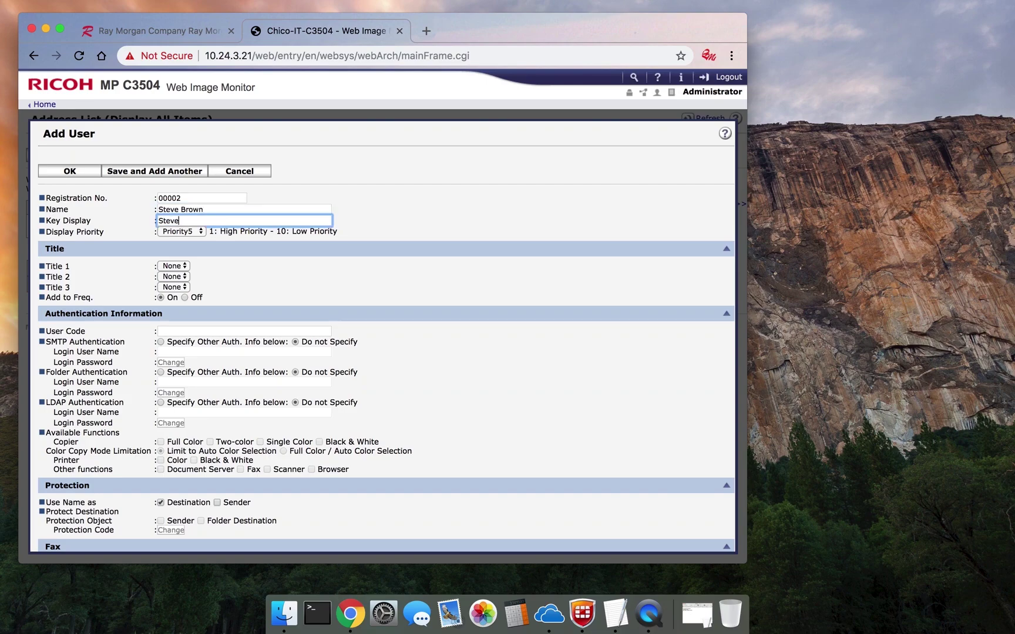
click(321, 290)
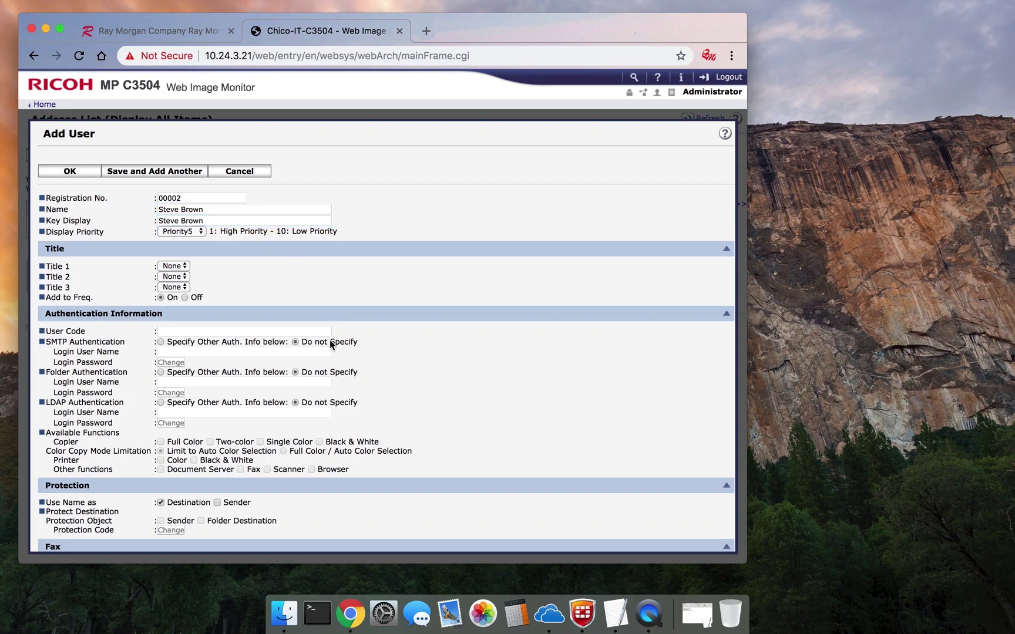
scroll(330, 339, down, 3)
click(190, 217)
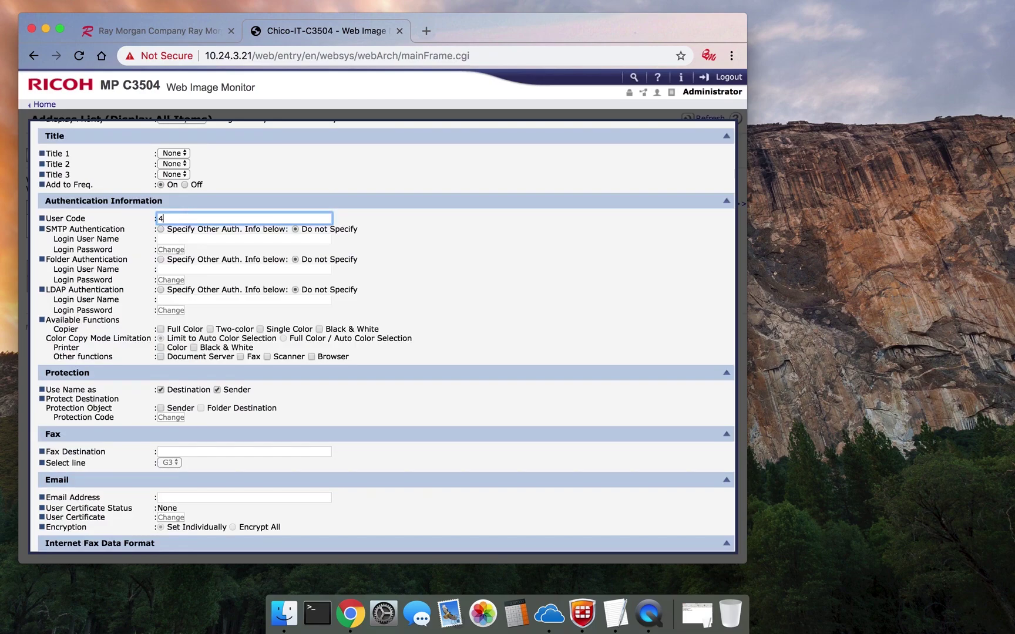
text(4321)
Grant full colour and black-and-white Copier and Printer permissions and save the user.
click(160, 330)
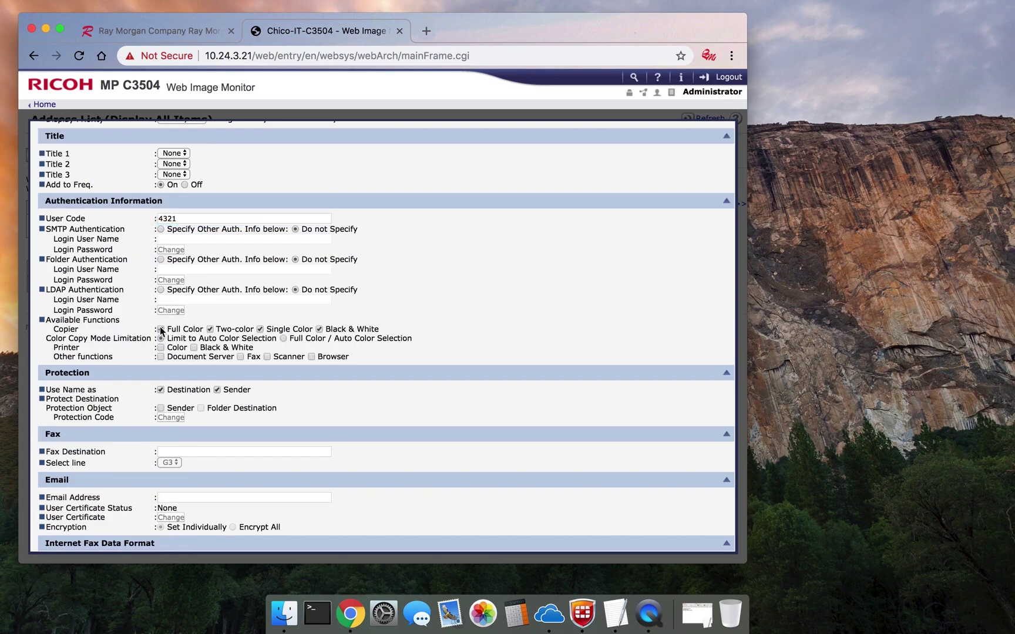
click(161, 348)
scroll(336, 360, up, 4)
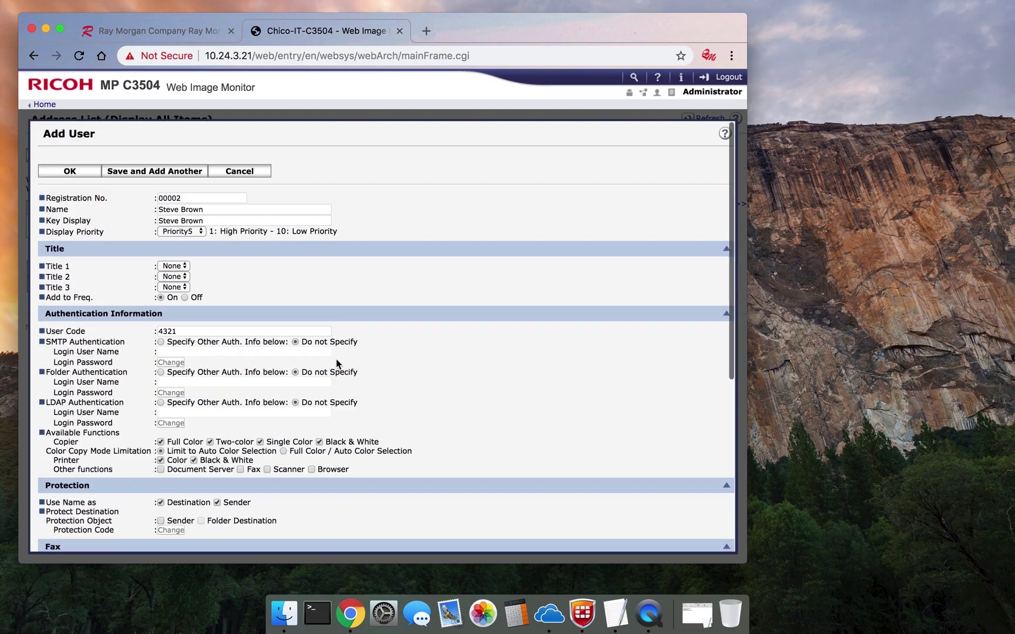
click(74, 171)
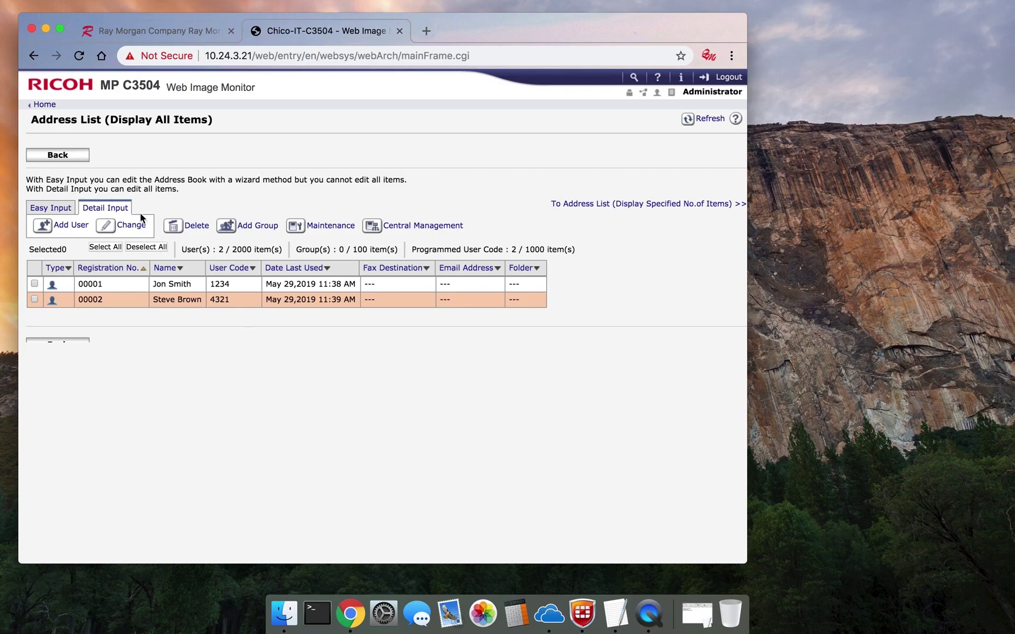
Return to Device Management > Configuration and open Administrator Authentication Management.
click(64, 158)
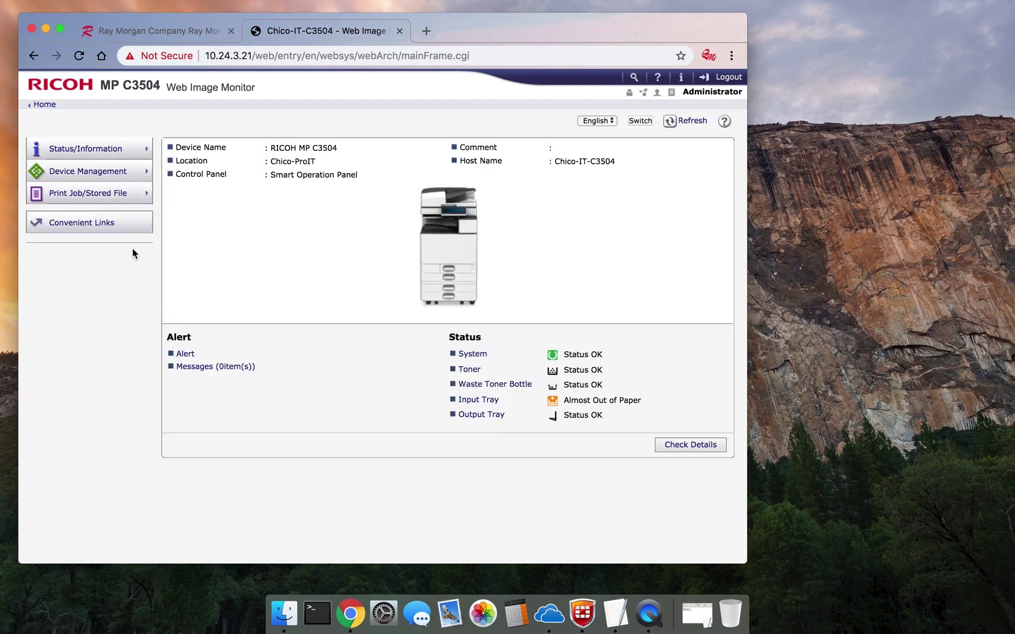
mouse_move(107, 174)
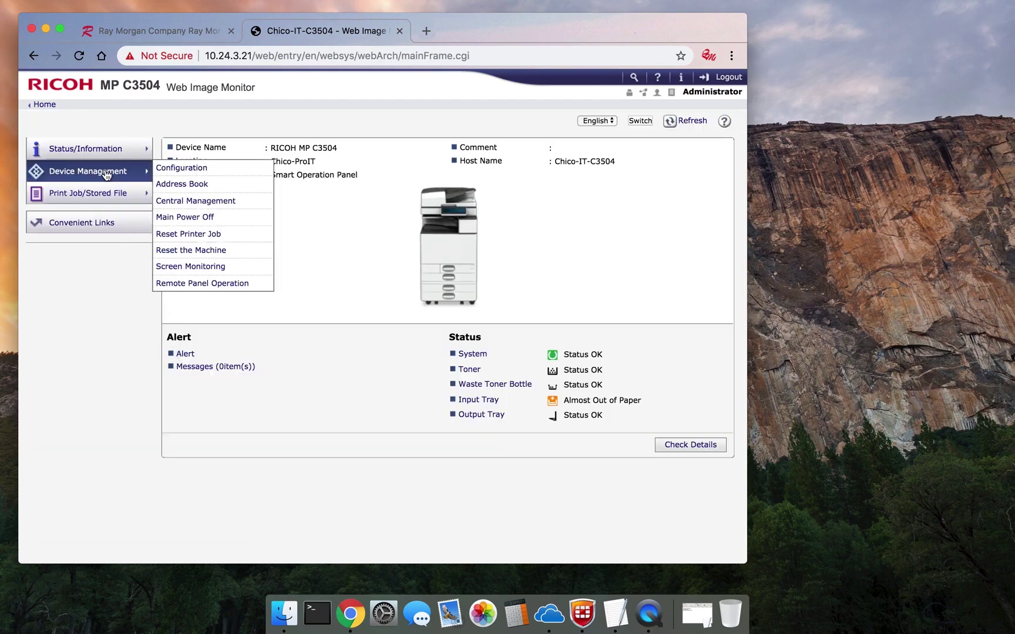
click(176, 168)
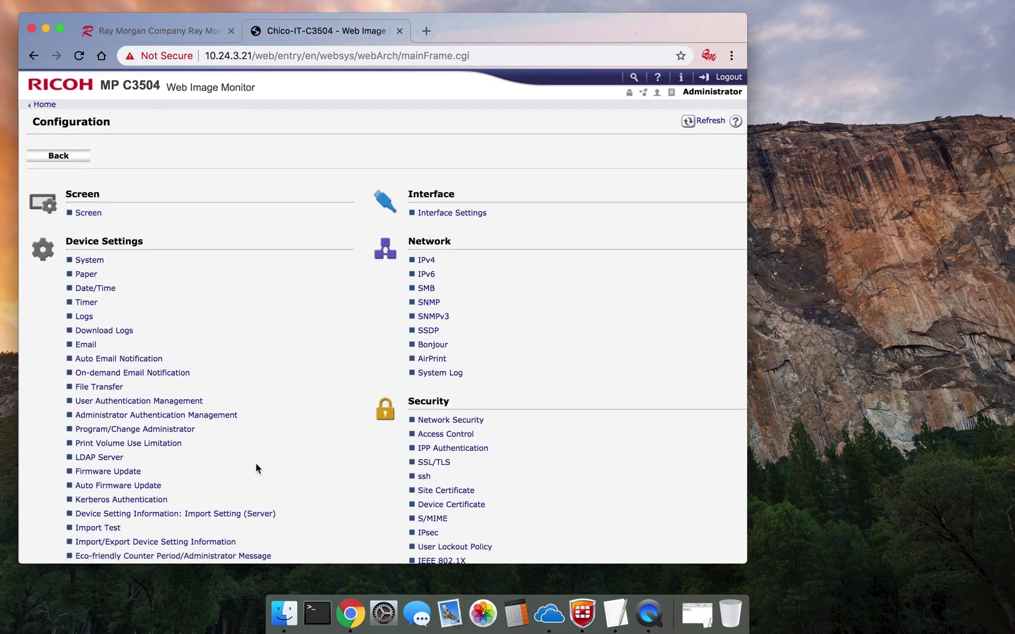
click(188, 417)
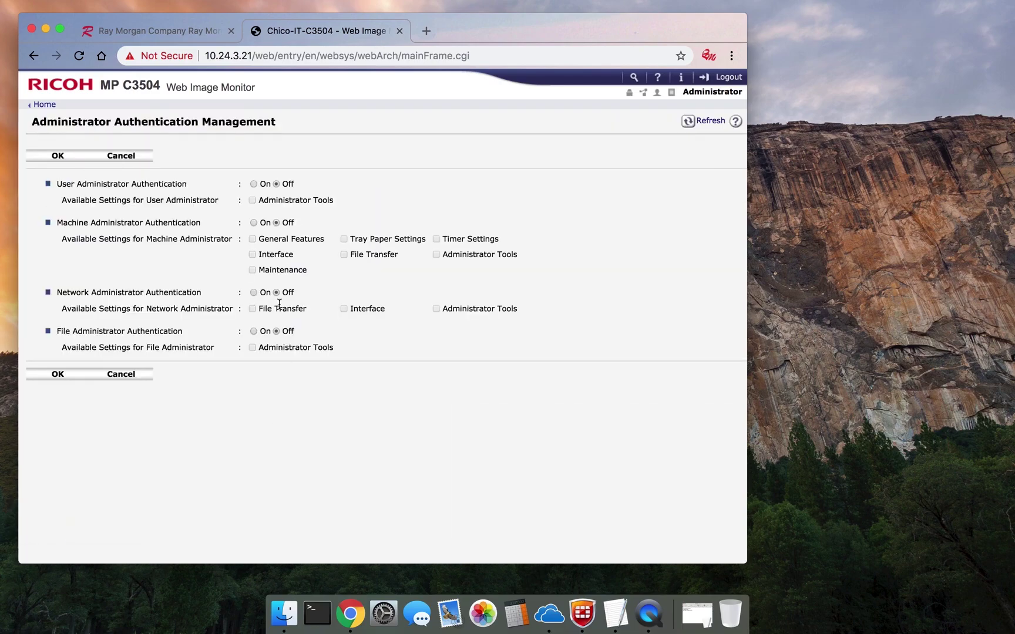
Turn on user, machine and network administrator authentication with all their settings ticked.
click(254, 184)
click(253, 223)
click(252, 239)
click(252, 254)
click(252, 269)
click(344, 239)
click(437, 239)
click(437, 254)
click(254, 200)
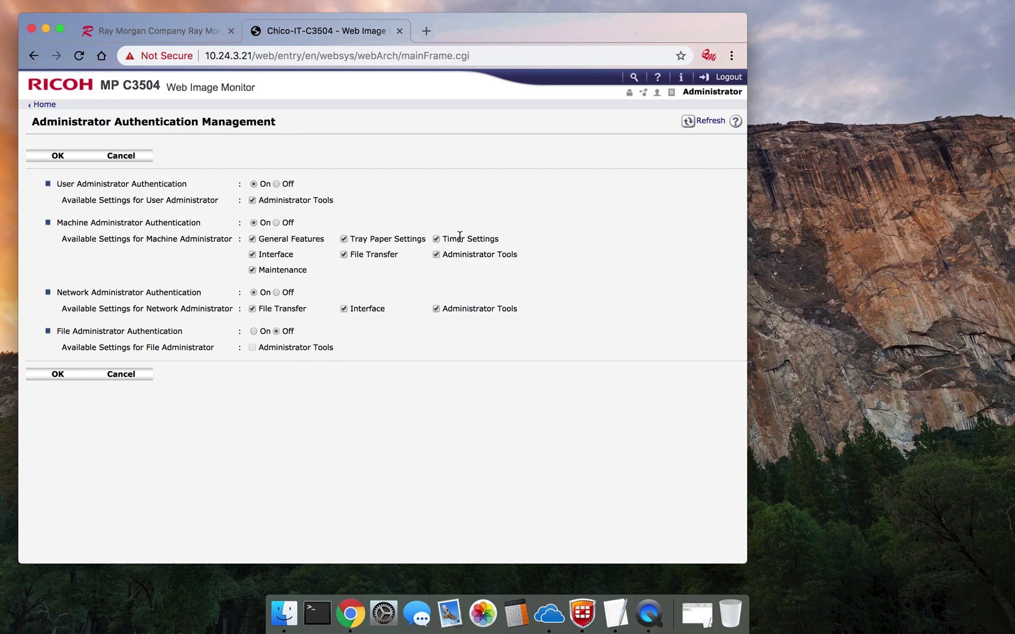